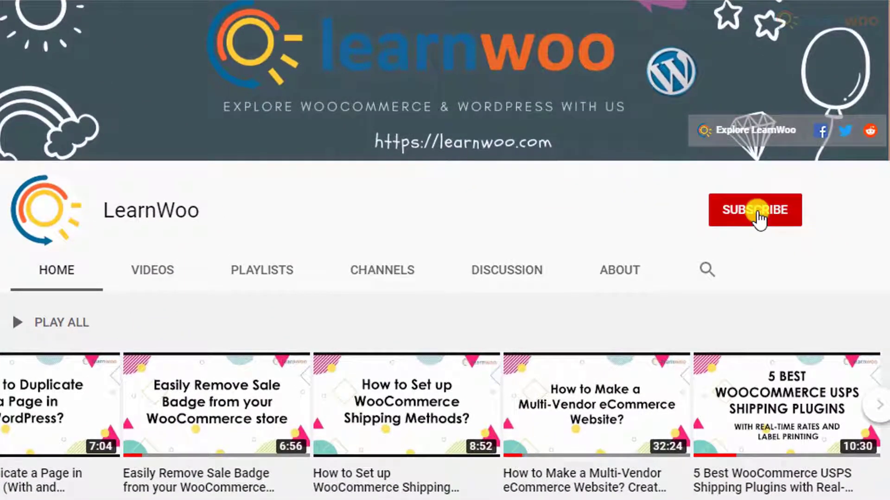
# Subscribe to the LearnWoo channel and set its notifications to All
pyautogui.click(759, 215)
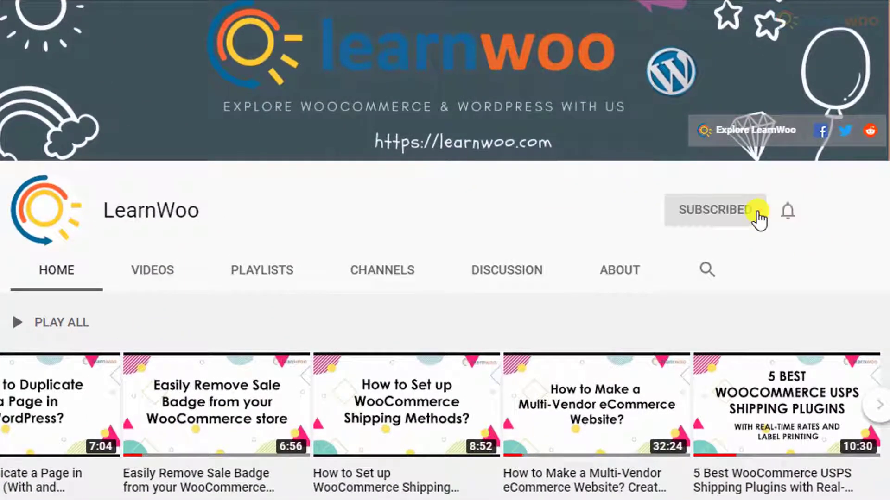
pyautogui.click(788, 213)
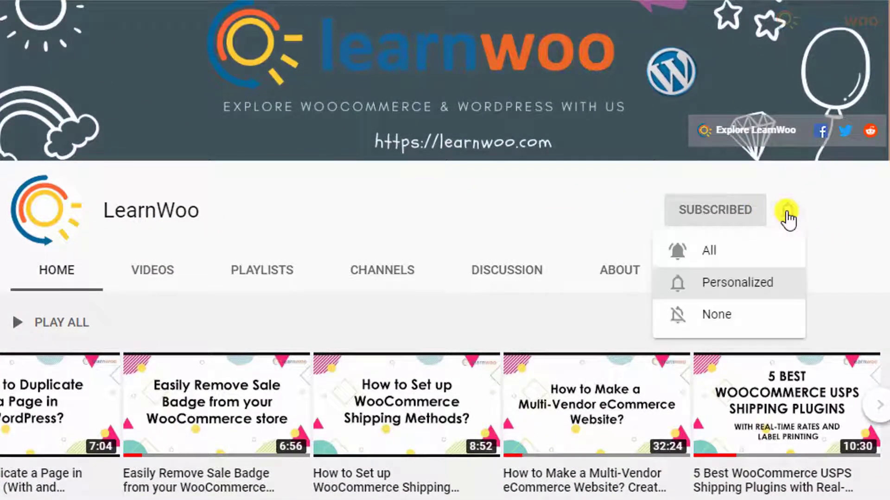
pyautogui.click(779, 250)
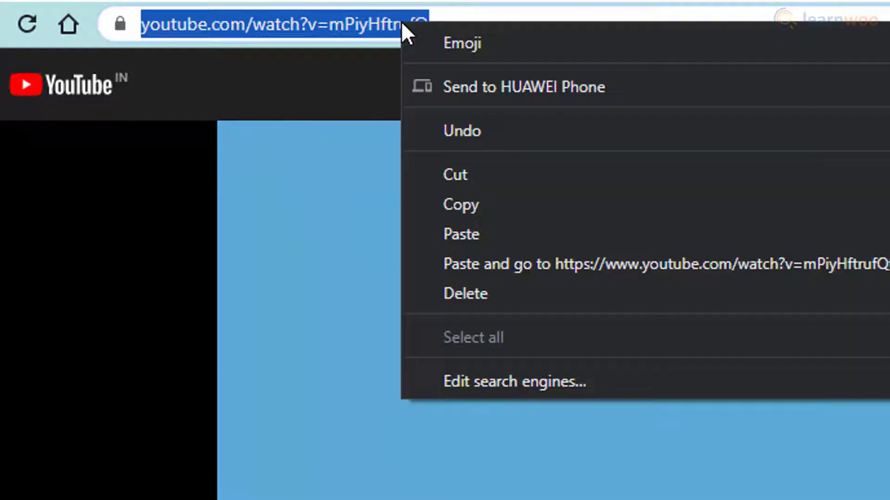
# Copy the LearnWoo video's URL from the browser address bar
pyautogui.click(488, 203)
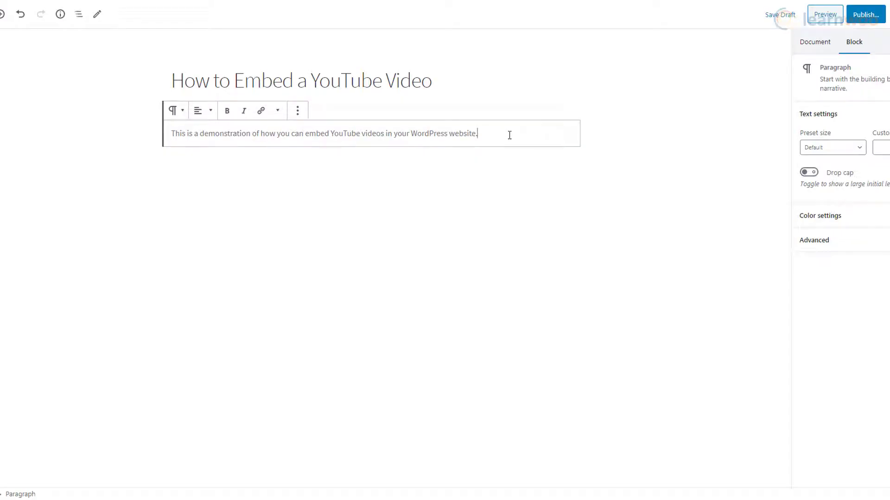
# Paste the YouTube URL into a new paragraph below the intro to embed the Catalog Mode video
pyautogui.press('Return')
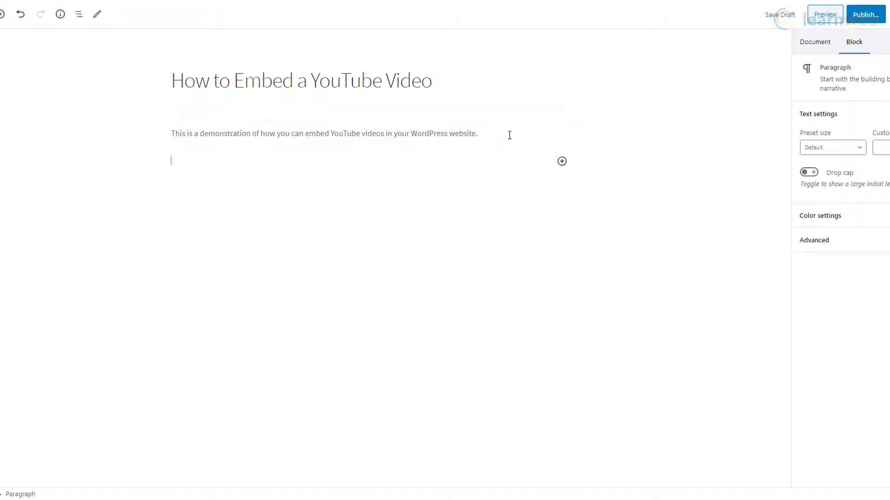
pyautogui.rightClick(188, 165)
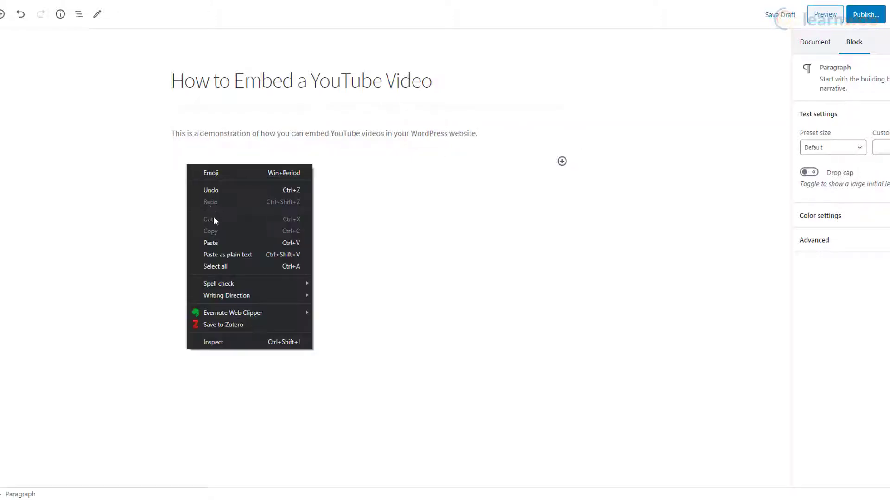
pyautogui.click(218, 244)
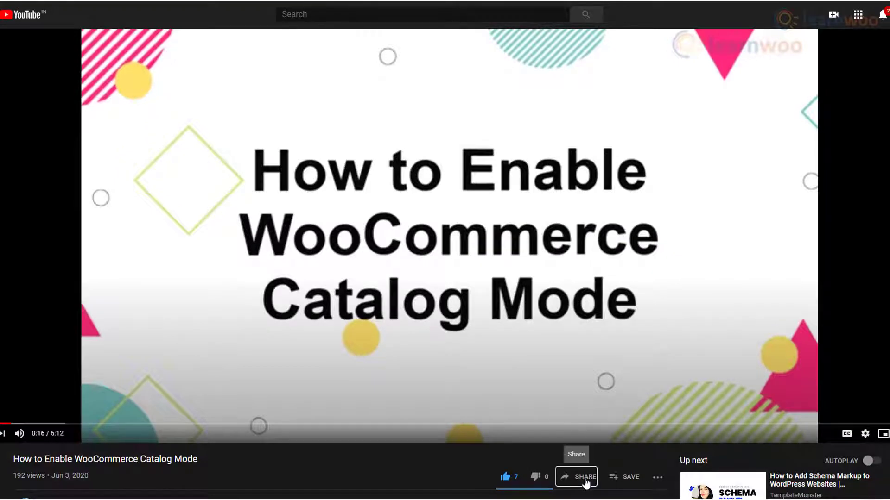
# Copy the Catalog Mode video's iframe embed code, set to start at 0:16
pyautogui.click(586, 480)
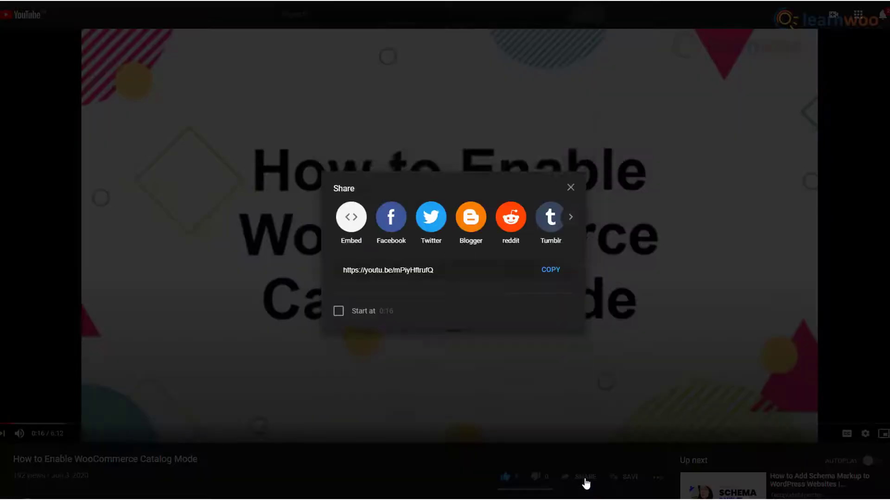
pyautogui.click(356, 227)
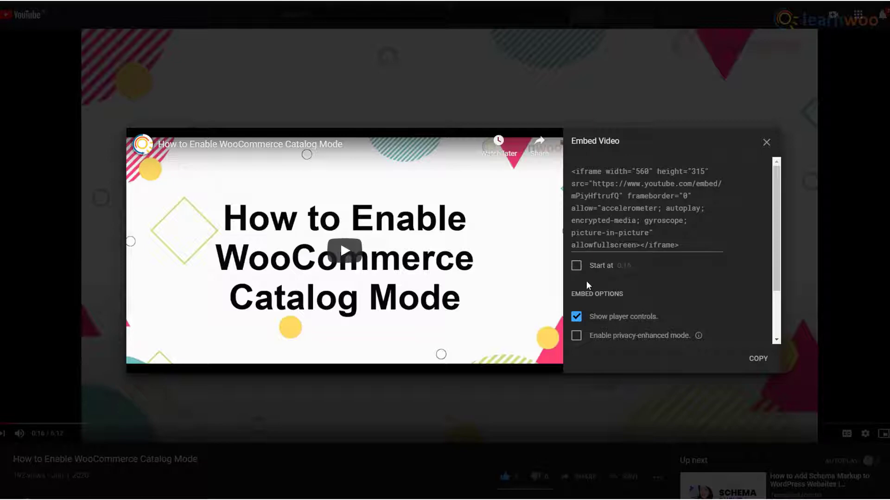
pyautogui.click(577, 267)
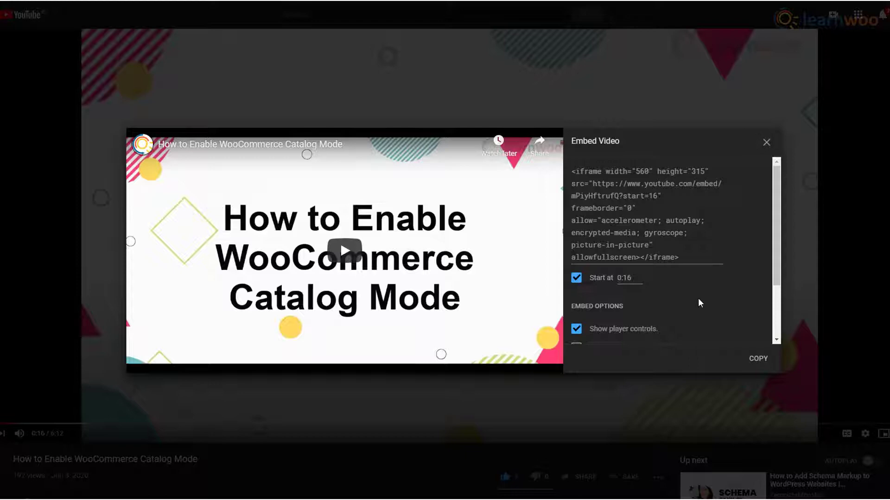
pyautogui.scroll(-2, 700, 300)
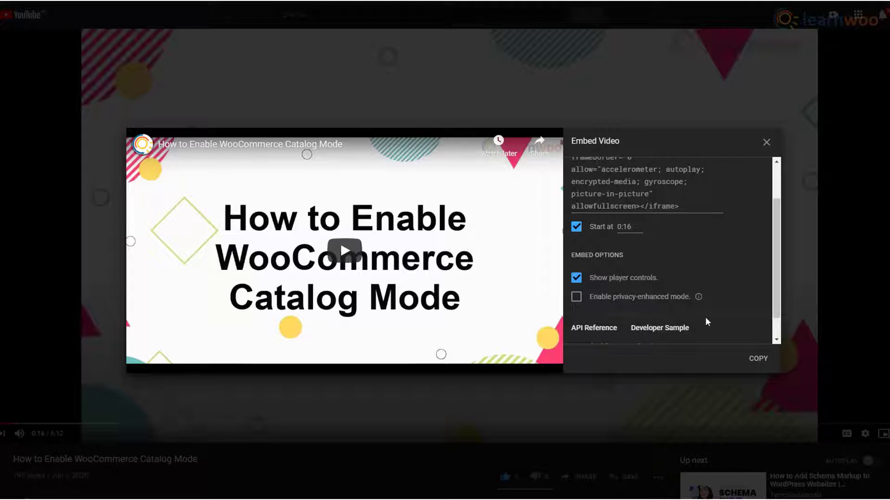
pyautogui.click(754, 361)
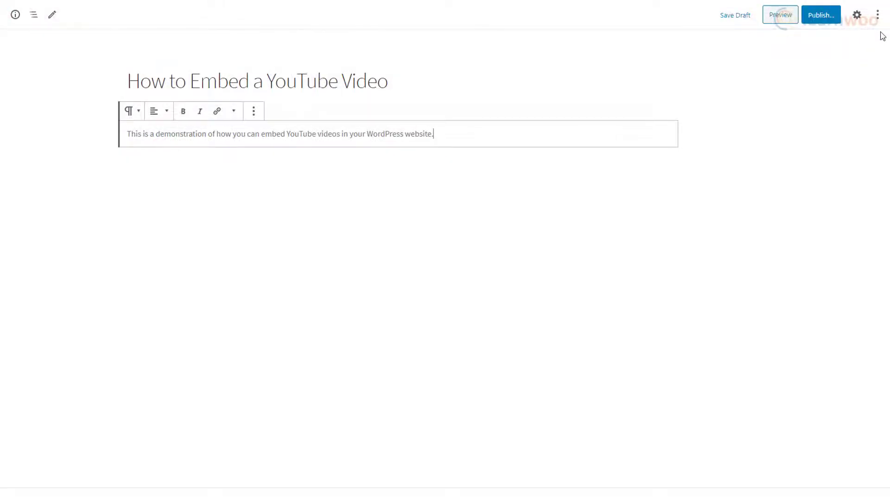
# Paste the iframe after the paragraph in the Code editor and preview the post
pyautogui.click(877, 14)
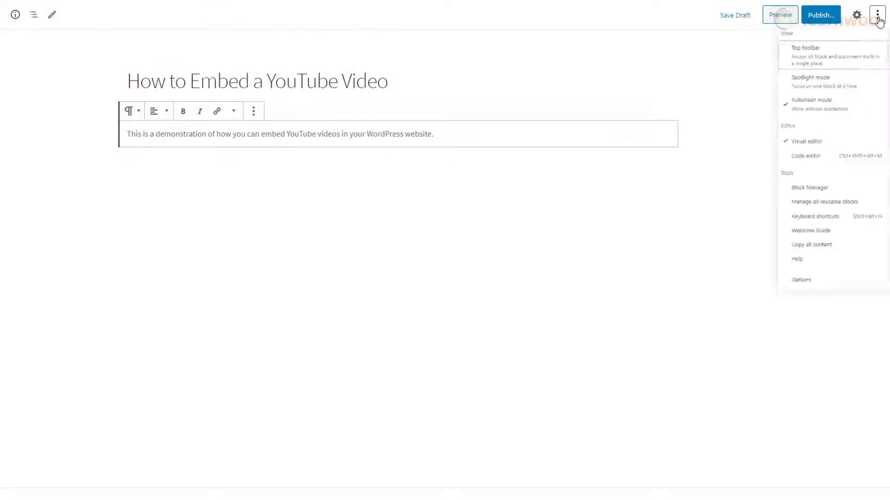
pyautogui.click(796, 182)
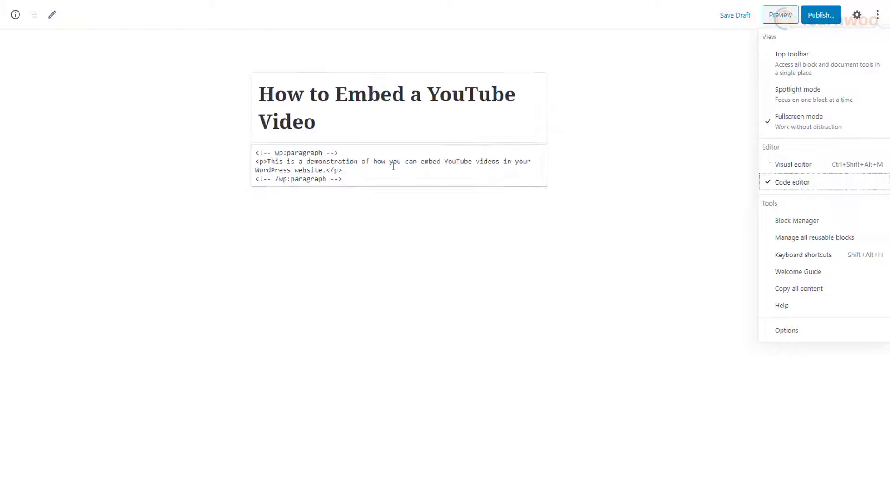
pyautogui.click(346, 170)
pyautogui.press('Return')
pyautogui.hotkey('ctrl', 'v')
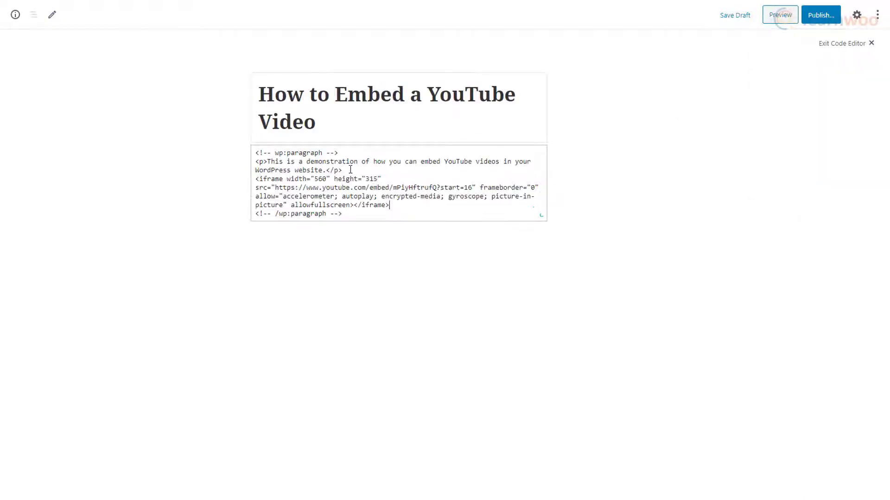
pyautogui.click(787, 18)
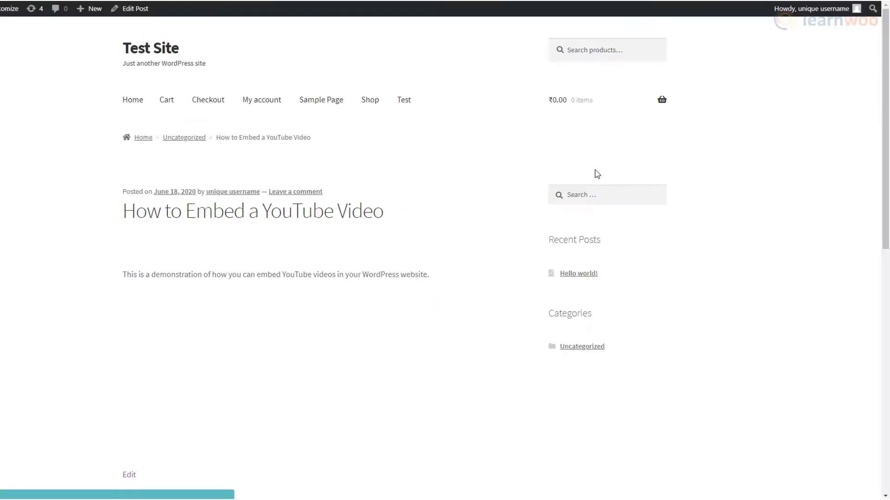
pyautogui.scroll(-1, 594, 173)
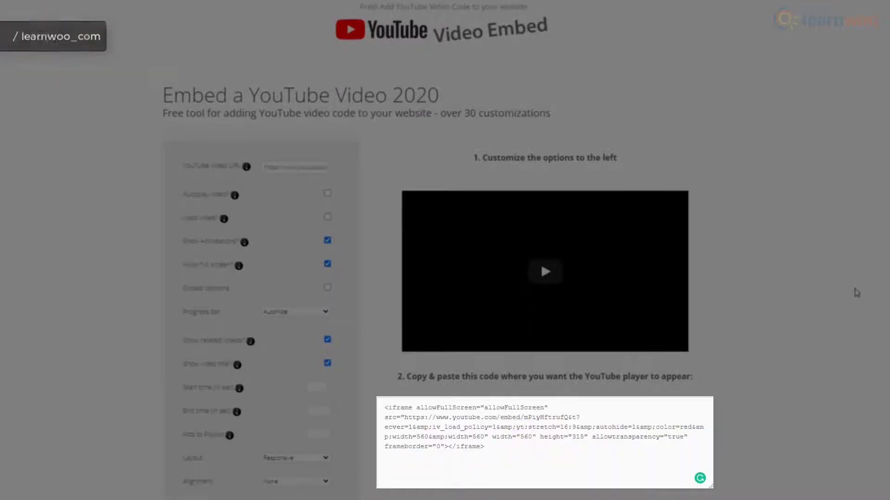
# Replace the generator's YouTube Video URL with the link starting at 134 seconds
pyautogui.scroll(-1, 857, 293)
pyautogui.scroll(-2, 857, 292)
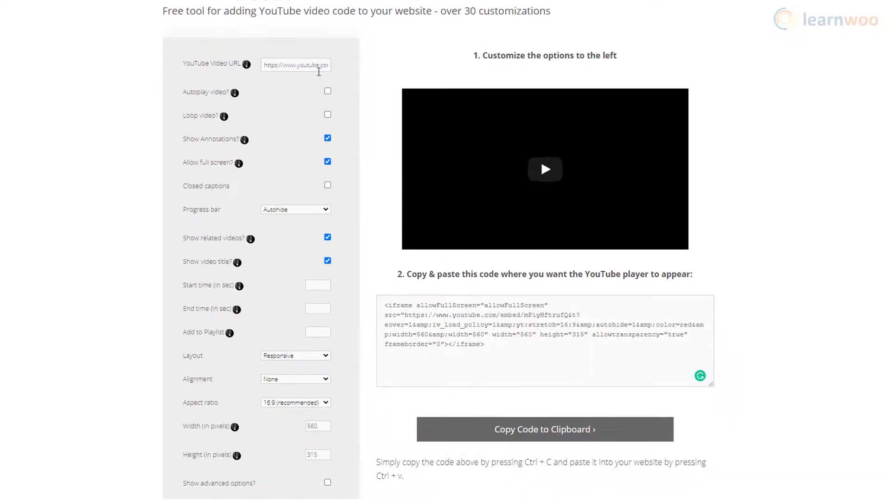
pyautogui.tripleClick(309, 67)
pyautogui.hotkey('ctrl', 'v')
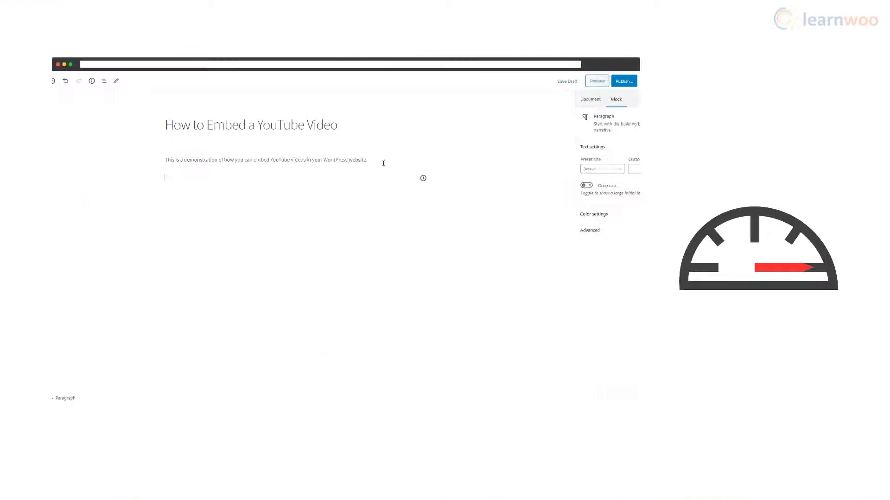
# Paste the 5 Simple Steps to Speed Up video's embed code into the empty paragraph and play it
pyautogui.rightClick(176, 180)
pyautogui.click(195, 233)
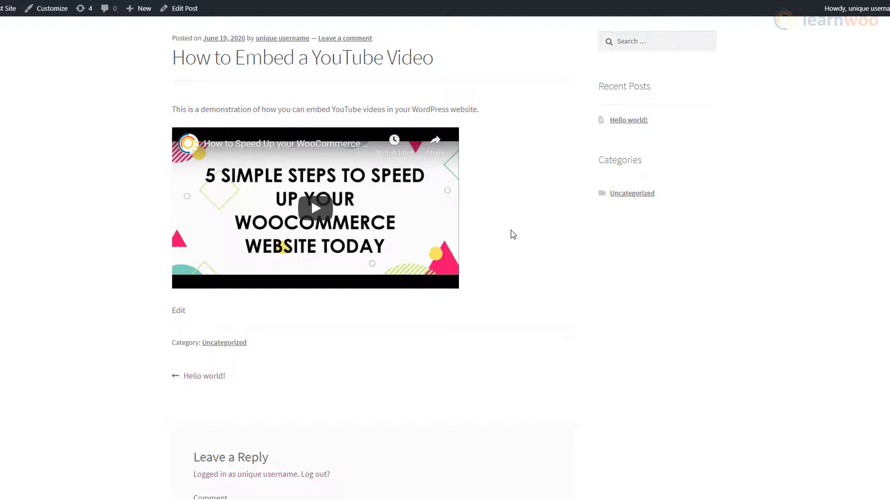
pyautogui.click(338, 219)
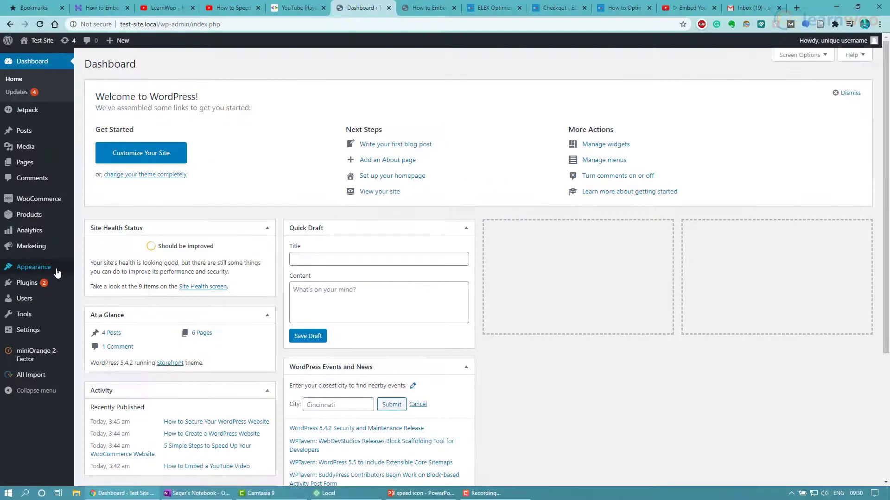
# Return to the WordPress dashboard after viewing the sidebar video widget
pyautogui.moveTo(56, 269)
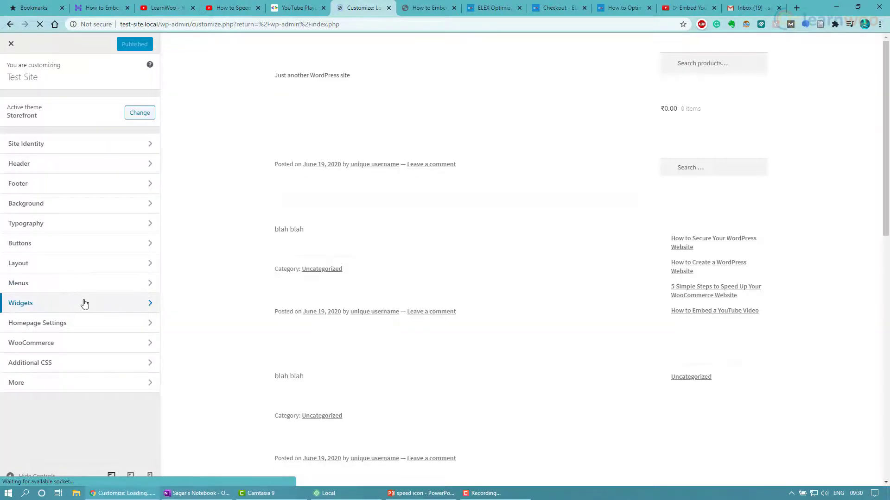
# Add a Video widget to the sidebar in the Customizer's Widgets panel
pyautogui.click(82, 304)
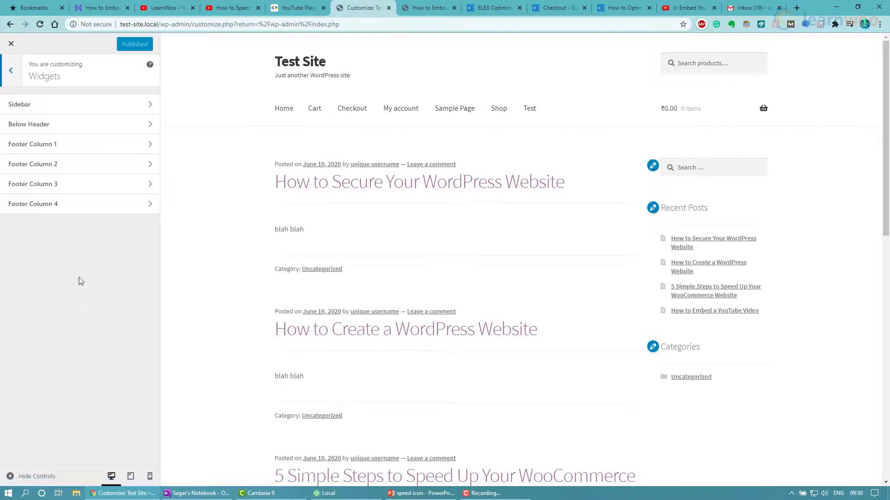
pyautogui.click(58, 110)
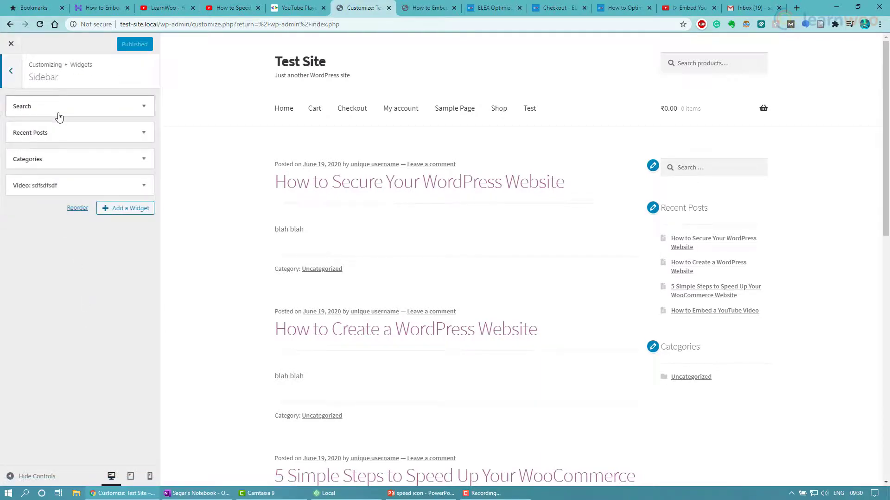
pyautogui.click(120, 211)
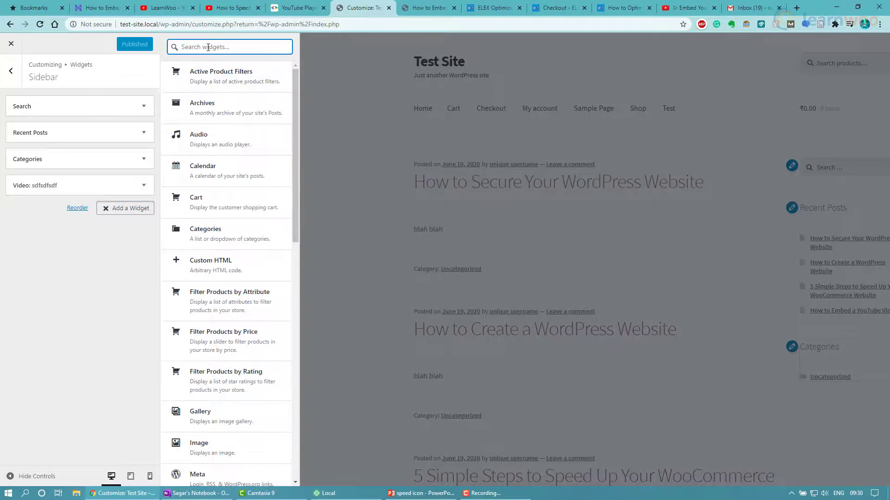
pyautogui.write('video')
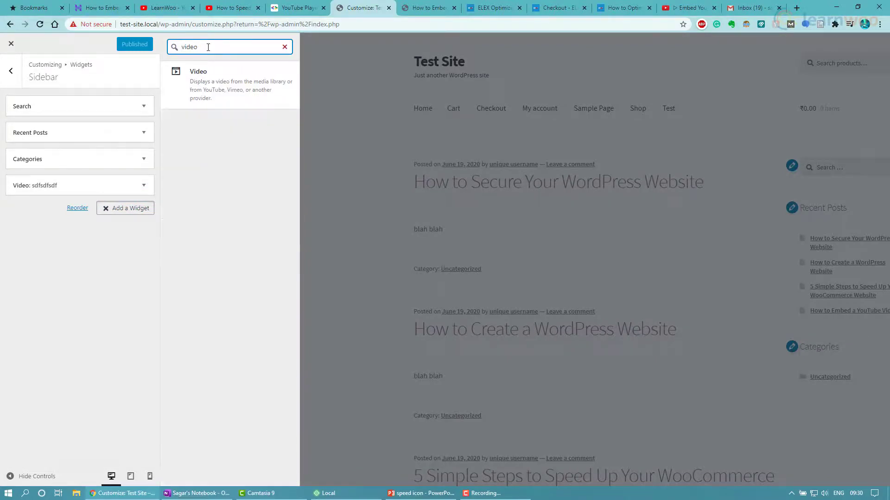
pyautogui.click(214, 90)
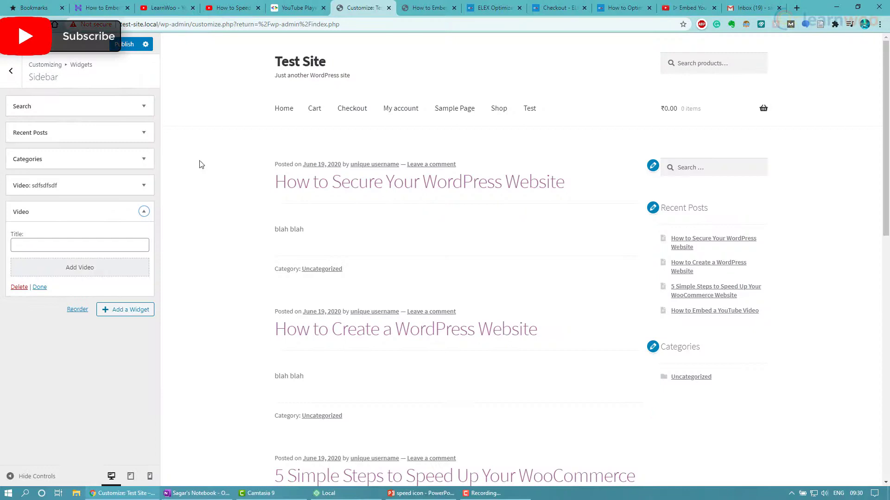
# Insert the YouTube link into the Video widget from URL and publish the changes
pyautogui.click(63, 269)
pyautogui.click(63, 108)
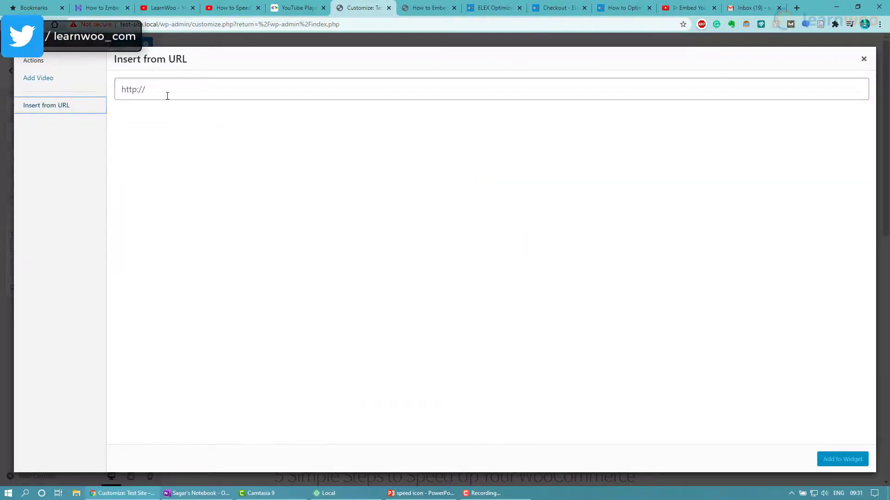
pyautogui.moveTo(167, 96); pyautogui.dragTo(121, 90)
pyautogui.hotkey('ctrl', 'v')
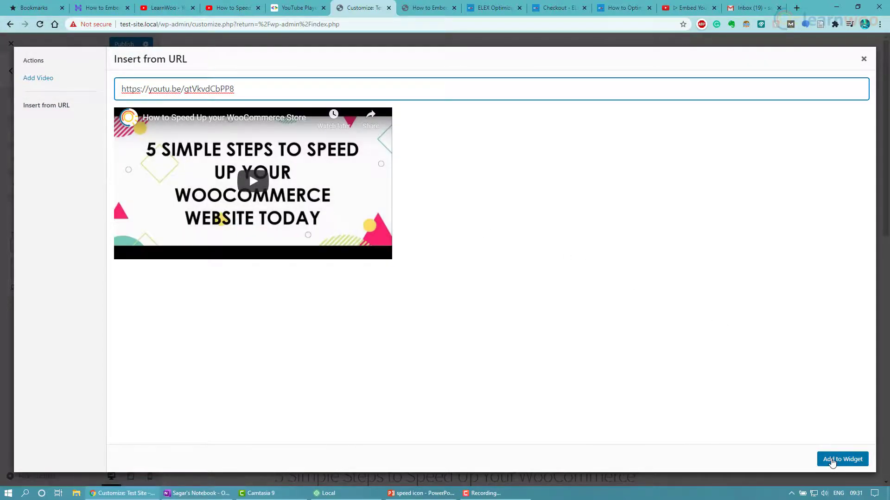
pyautogui.click(832, 462)
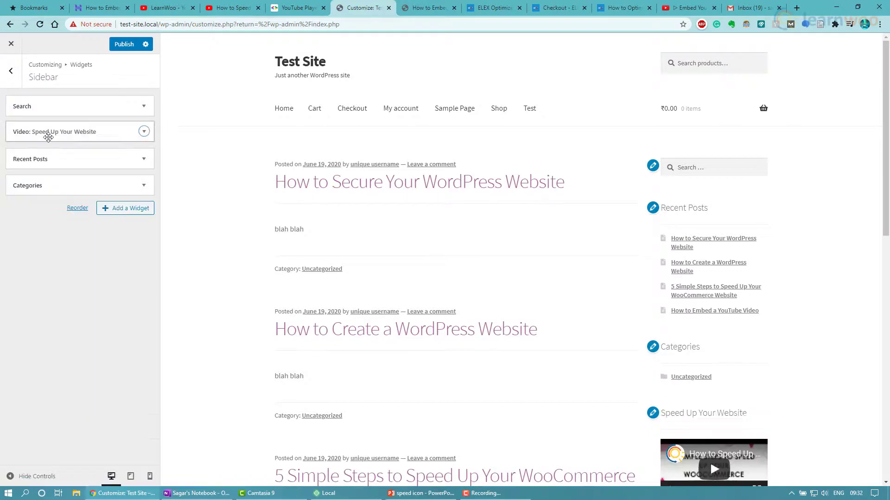
pyautogui.click(124, 44)
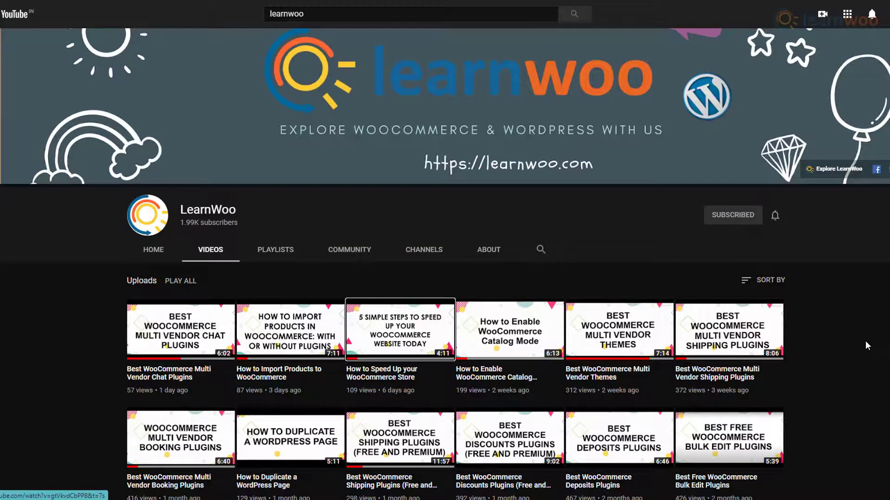
# Scroll through the LearnWoo channel's grid of uploaded video thumbnails
pyautogui.scroll(-5, 865, 345)
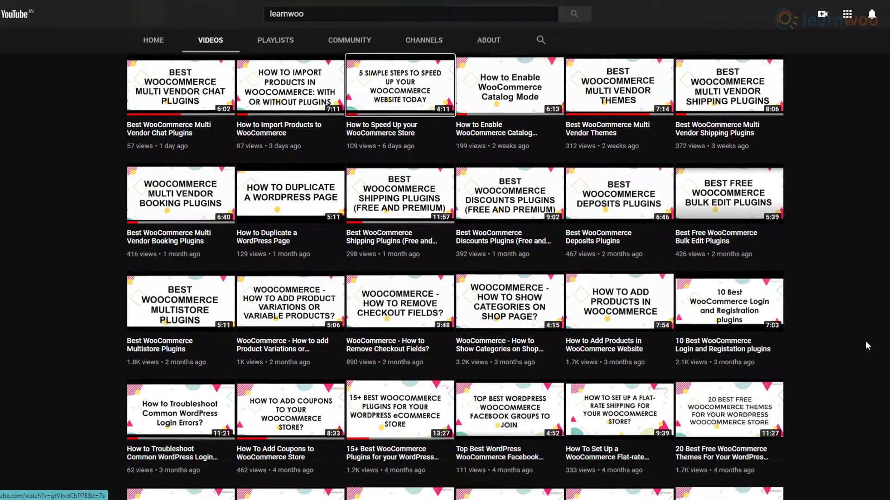
pyautogui.scroll(-4, 865, 340)
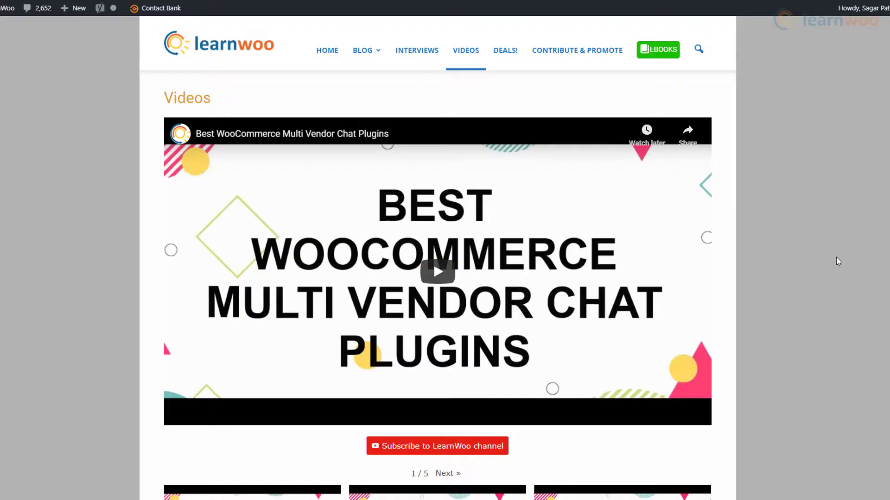
pyautogui.scroll(-4, 838, 262)
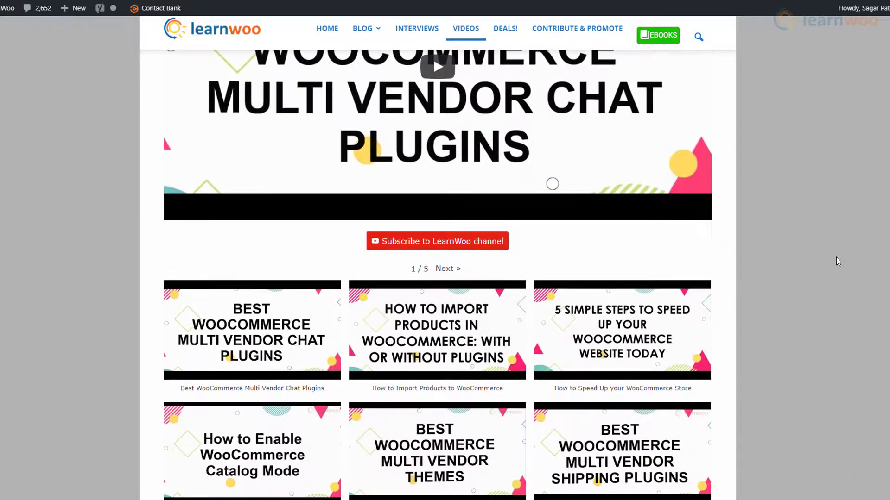
pyautogui.scroll(-2, 836, 257)
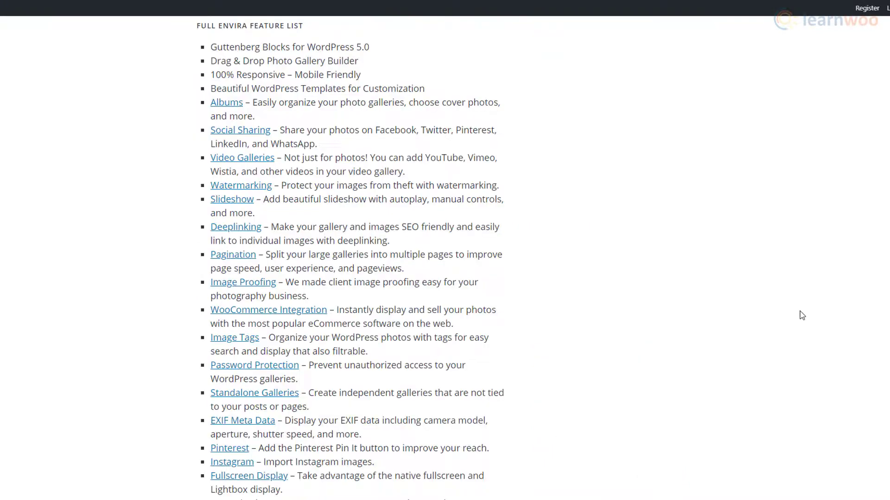
# Paste the WooCommerce speed-up YouTube link into the post editor to embed its player
pyautogui.scroll(-3, 800, 314)
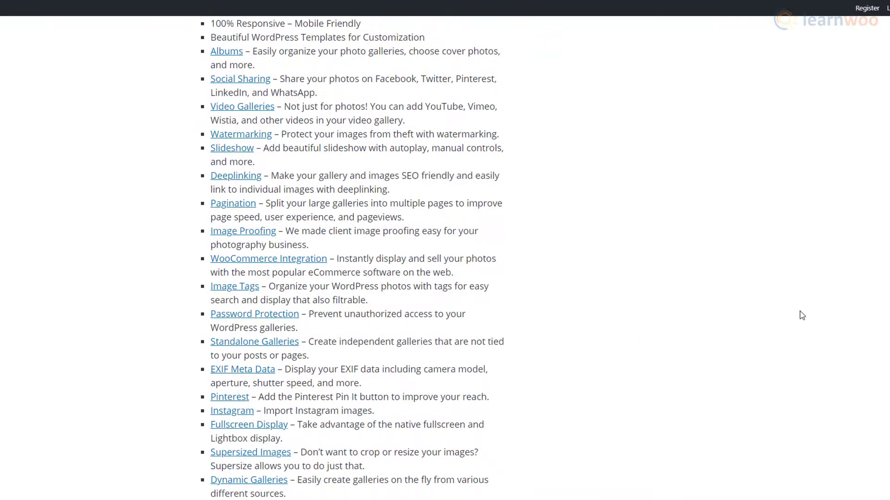
pyautogui.scroll(-6, 803, 315)
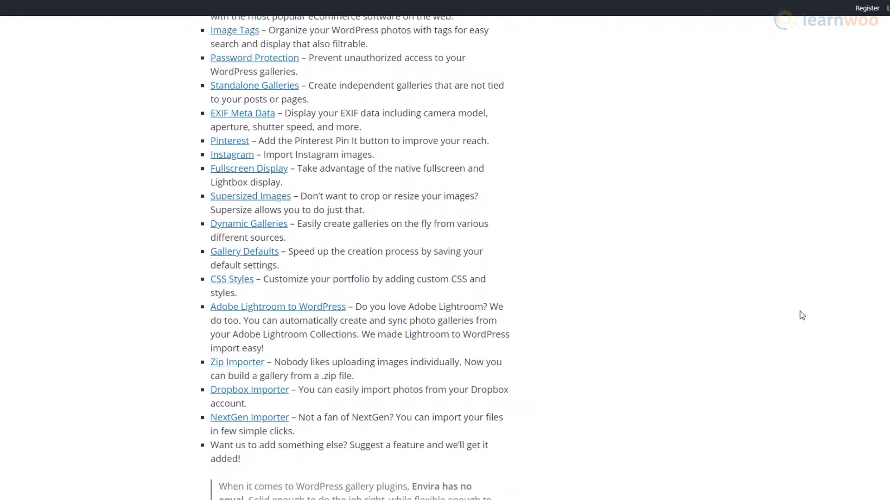
pyautogui.scroll(-1, 802, 316)
pyautogui.scroll(-1, 801, 315)
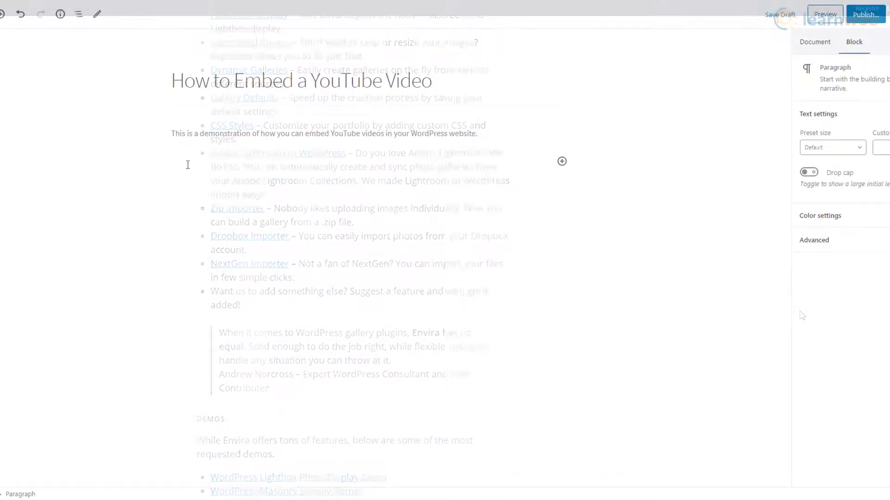
pyautogui.rightClick(187, 165)
pyautogui.click(211, 243)
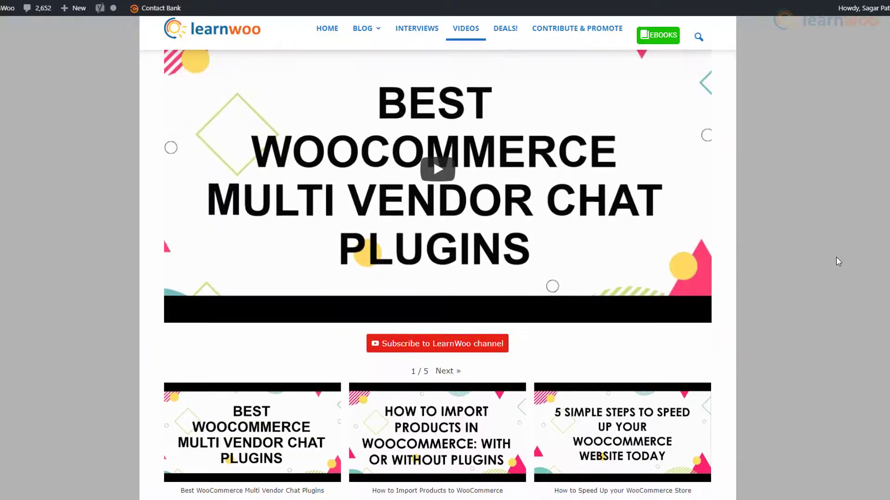
# Scroll down through the LearnWoo homepage's Latest articles section, then back up
pyautogui.scroll(-2, 837, 260)
pyautogui.scroll(-3, 836, 258)
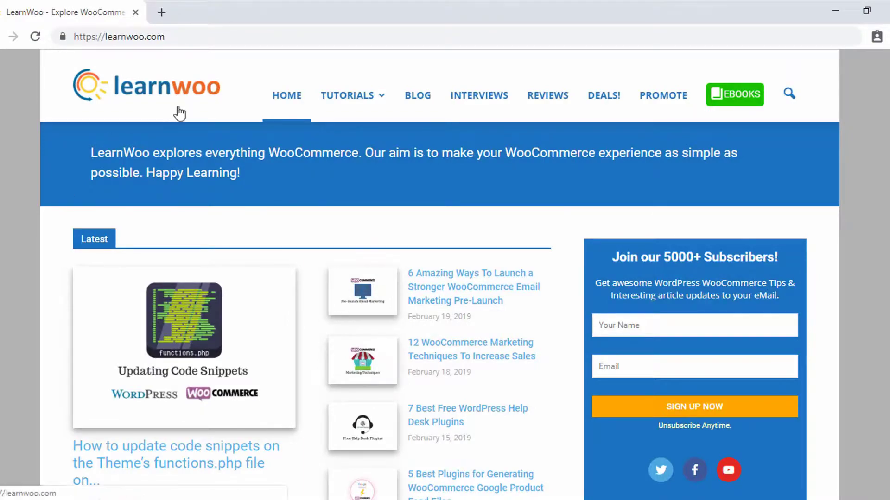
pyautogui.scroll(-1, 430, 370)
pyautogui.scroll(-10, 431, 366)
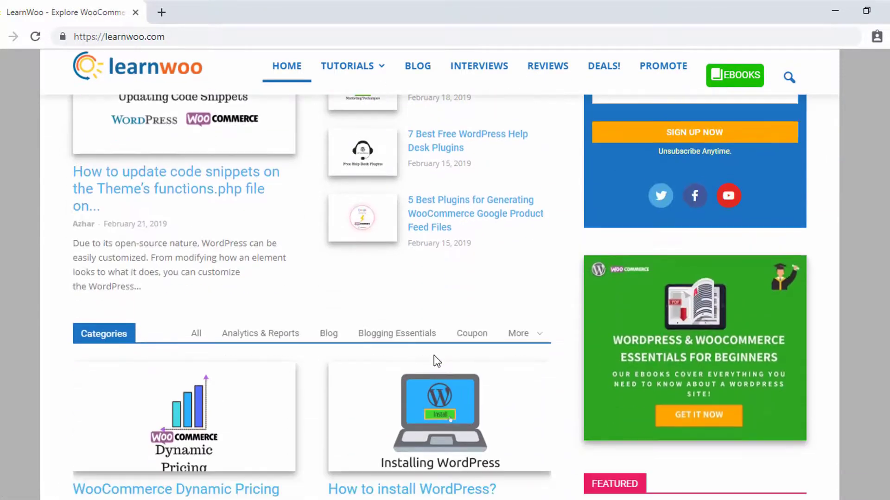
pyautogui.scroll(12, 436, 359)
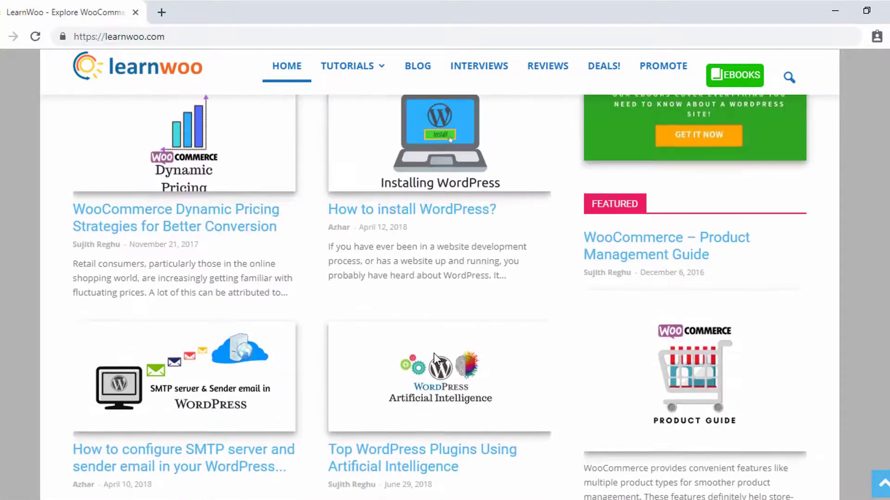